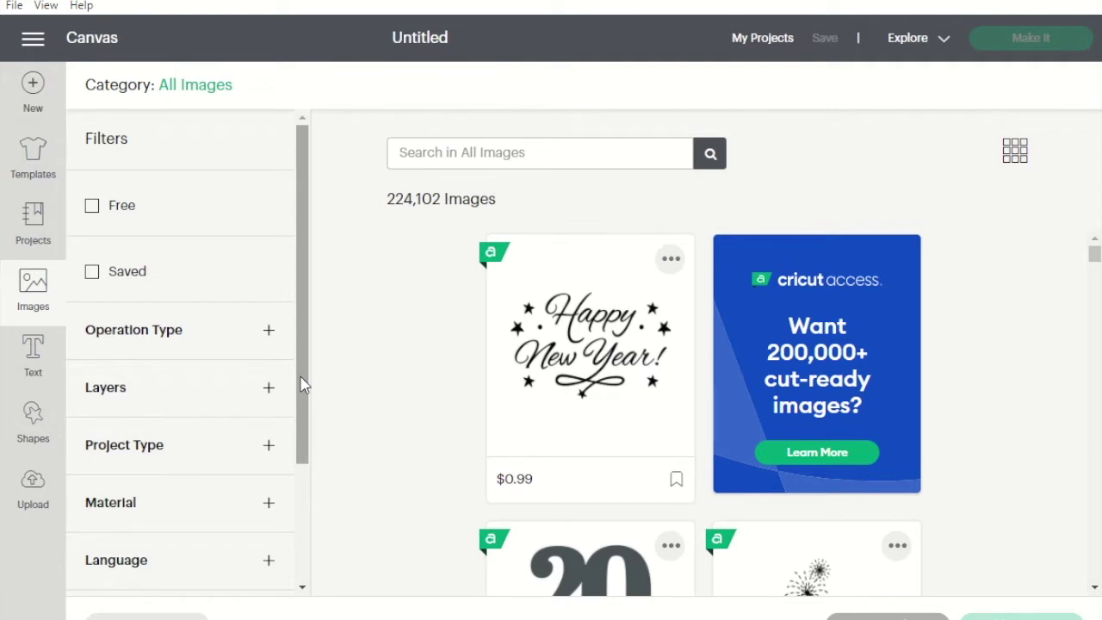
# Filter the image library by ownership to uploaded images and insert the monogram and birth-stats design onto the canvas
pyautogui.moveTo(302, 385); pyautogui.dragTo(307, 507)
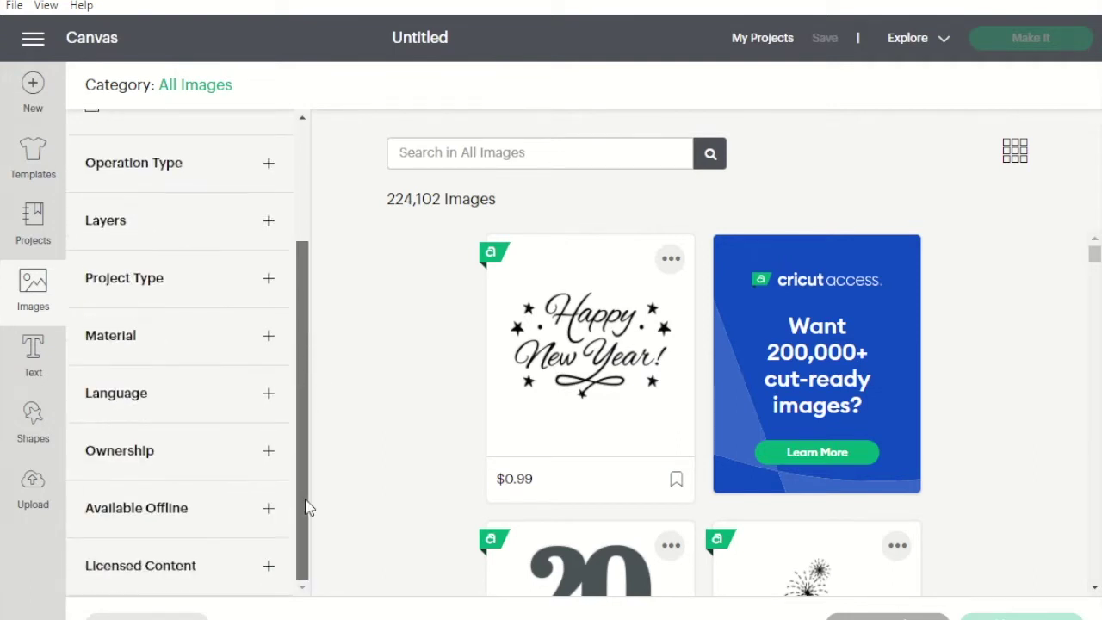
pyautogui.click(264, 454)
pyautogui.click(92, 518)
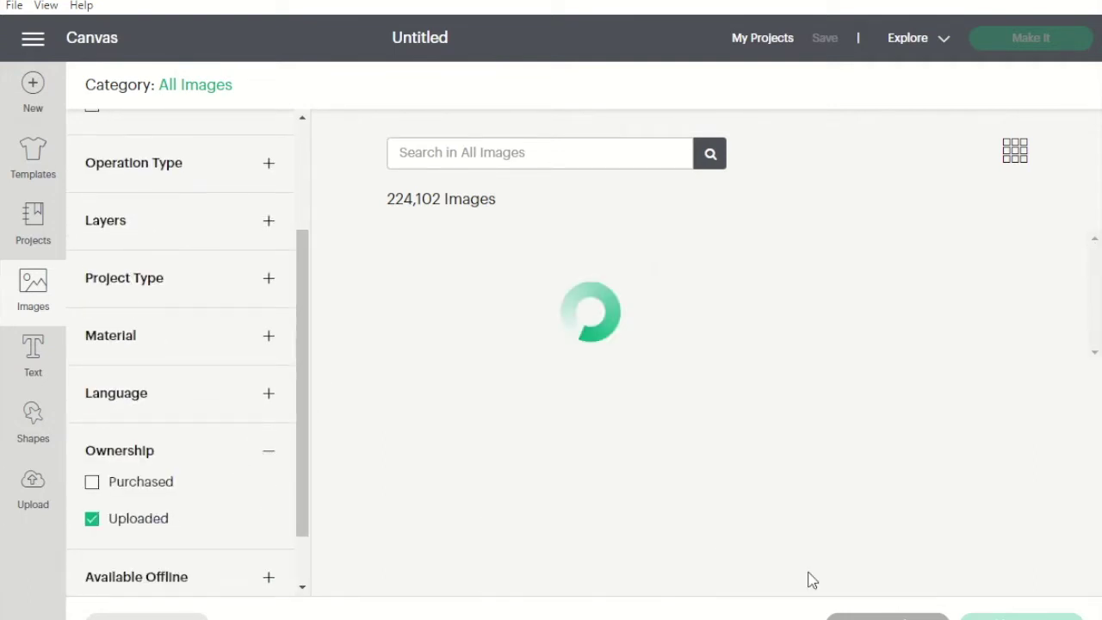
pyautogui.click(625, 320)
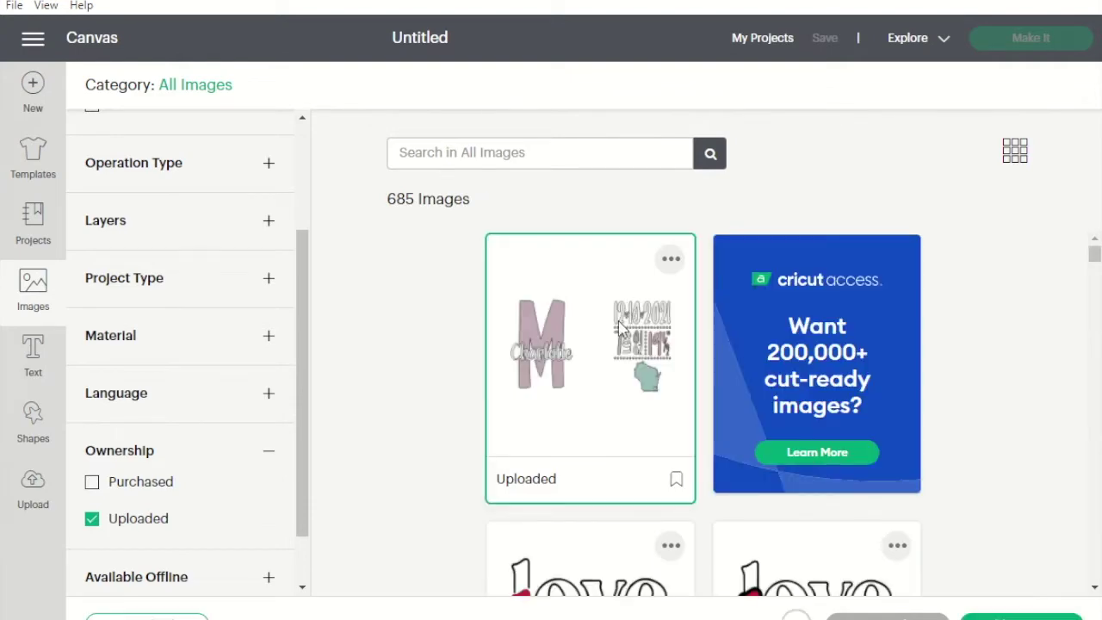
pyautogui.click(1020, 616)
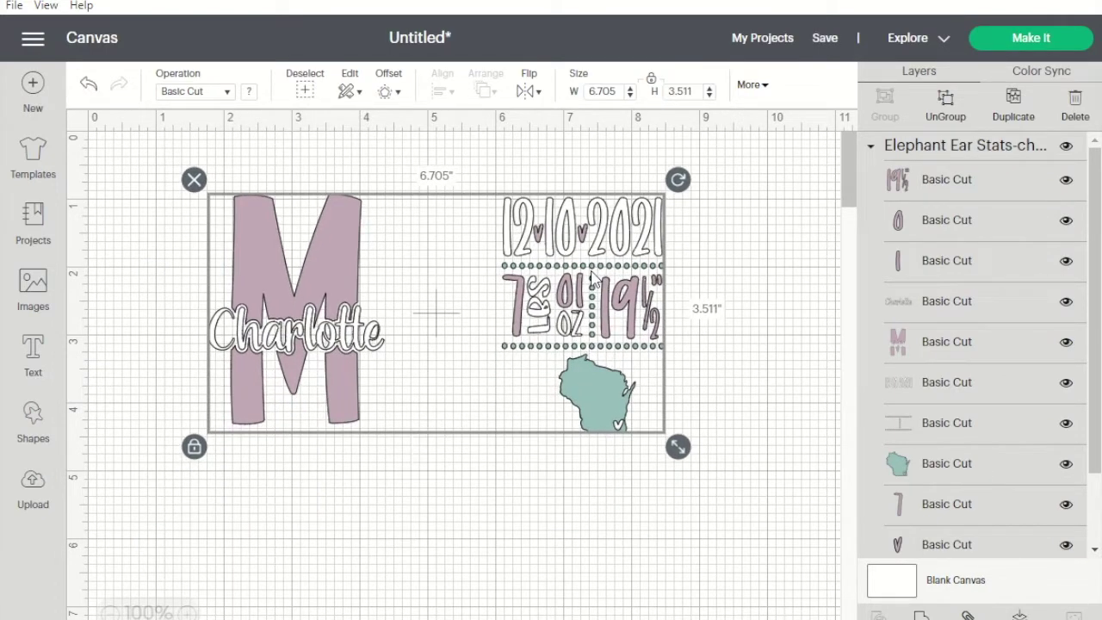
# Ungroup the inserted design and check the sizes of its monogram half and birth-stats half
pyautogui.click(951, 111)
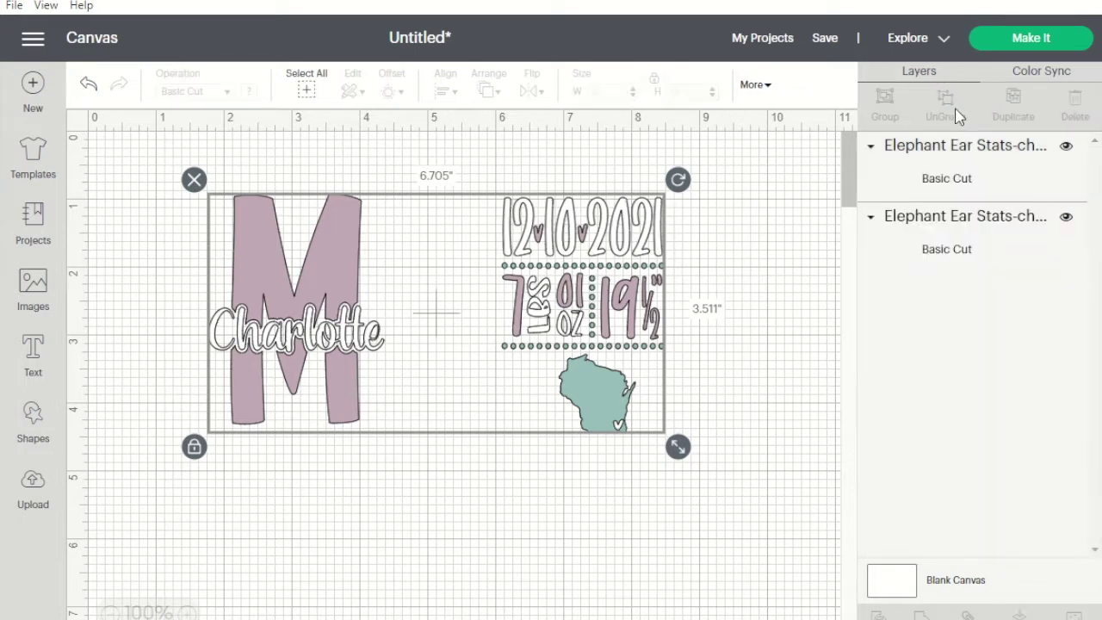
pyautogui.moveTo(169, 172); pyautogui.dragTo(462, 462)
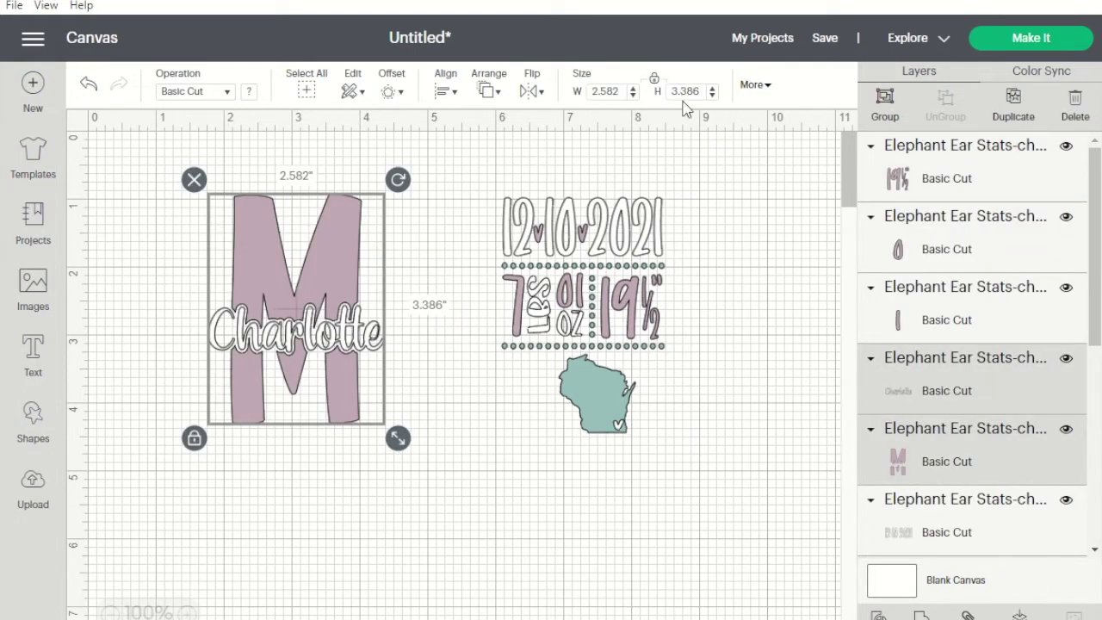
pyautogui.moveTo(479, 173); pyautogui.dragTo(761, 542)
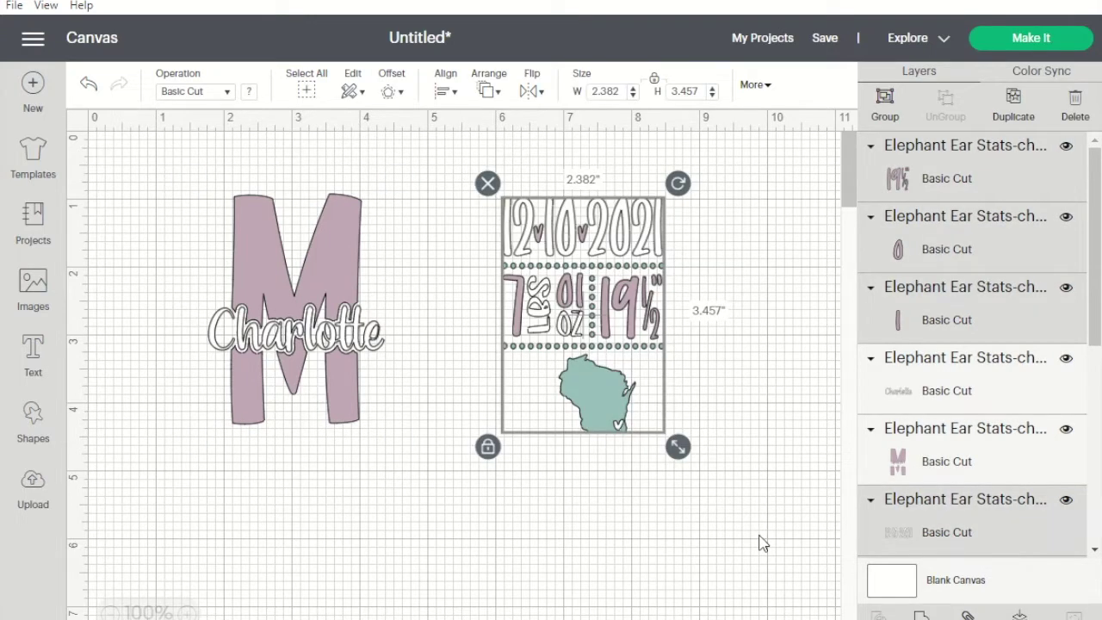
pyautogui.click(762, 542)
pyautogui.click(340, 225)
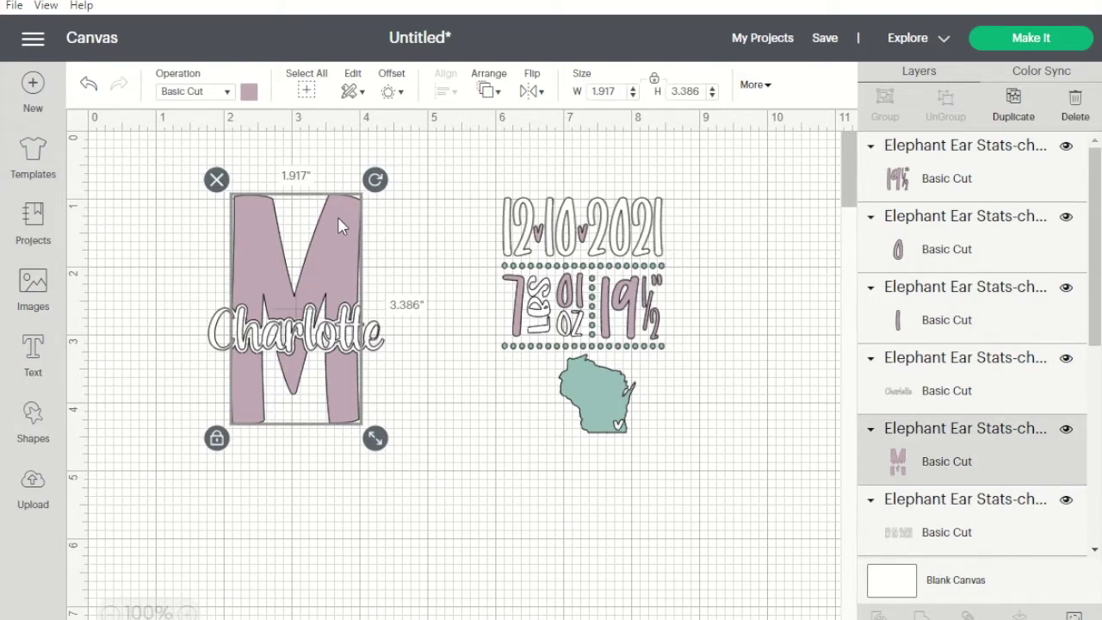
pyautogui.click(663, 208)
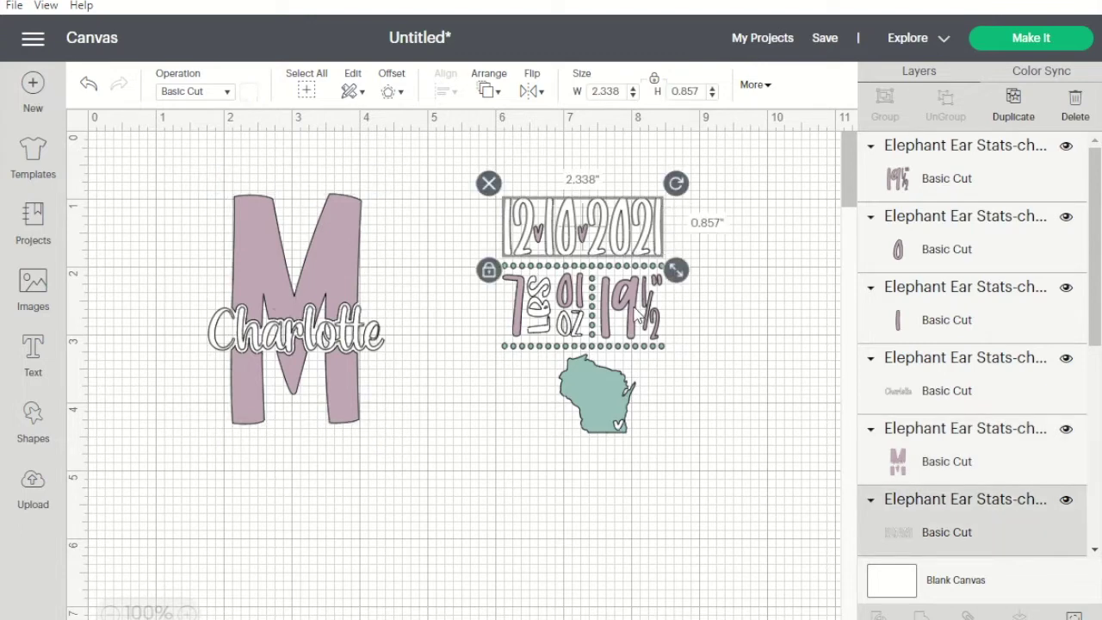
# Attach the separate 0 and 1 of the ounces figure so they stay together when cut
pyautogui.click(572, 310)
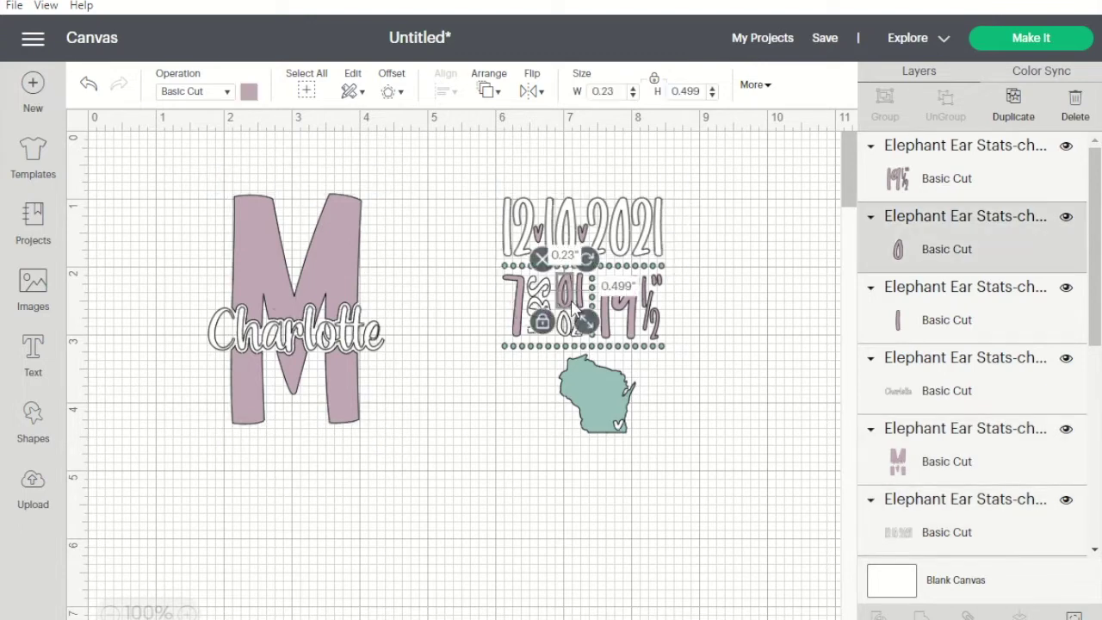
pyautogui.keyDown('shift'); pyautogui.click(981, 315); pyautogui.keyUp('shift')
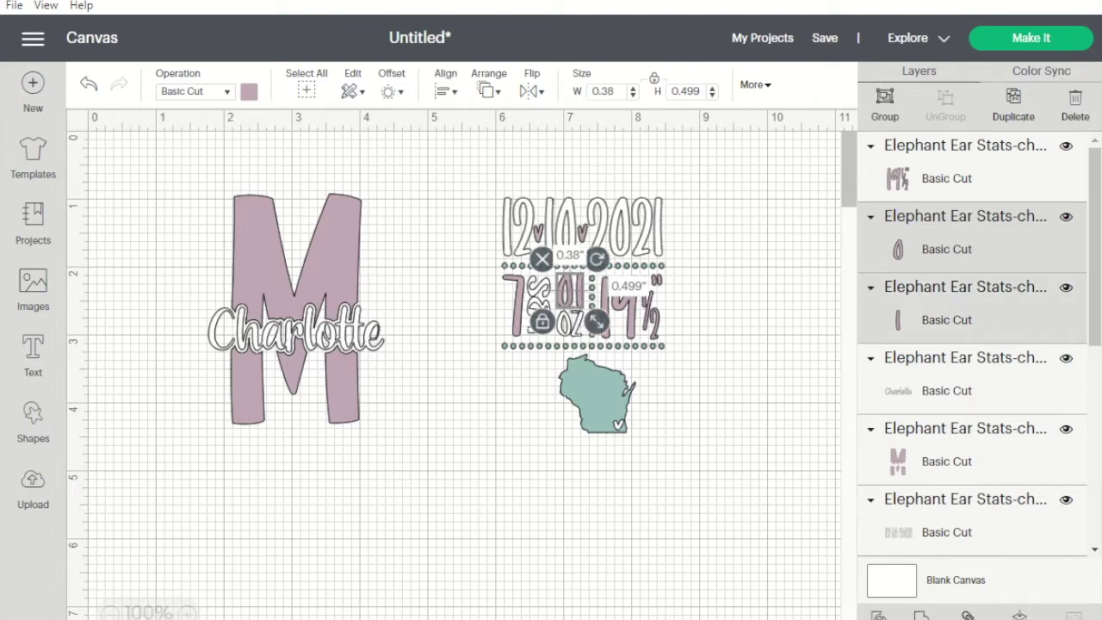
pyautogui.click(967, 616)
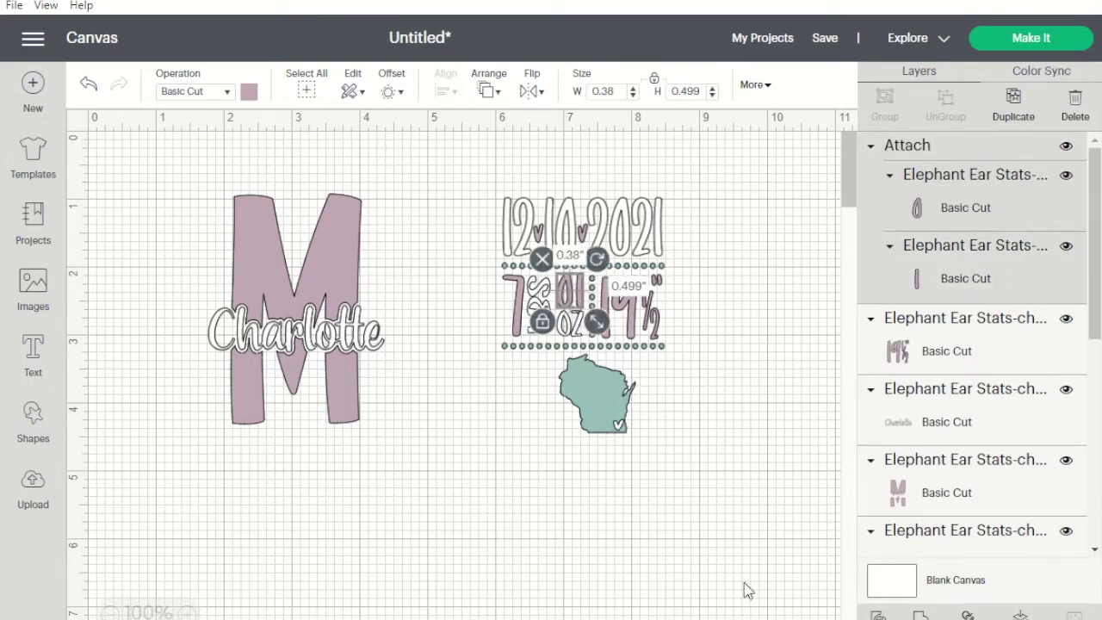
pyautogui.click(478, 497)
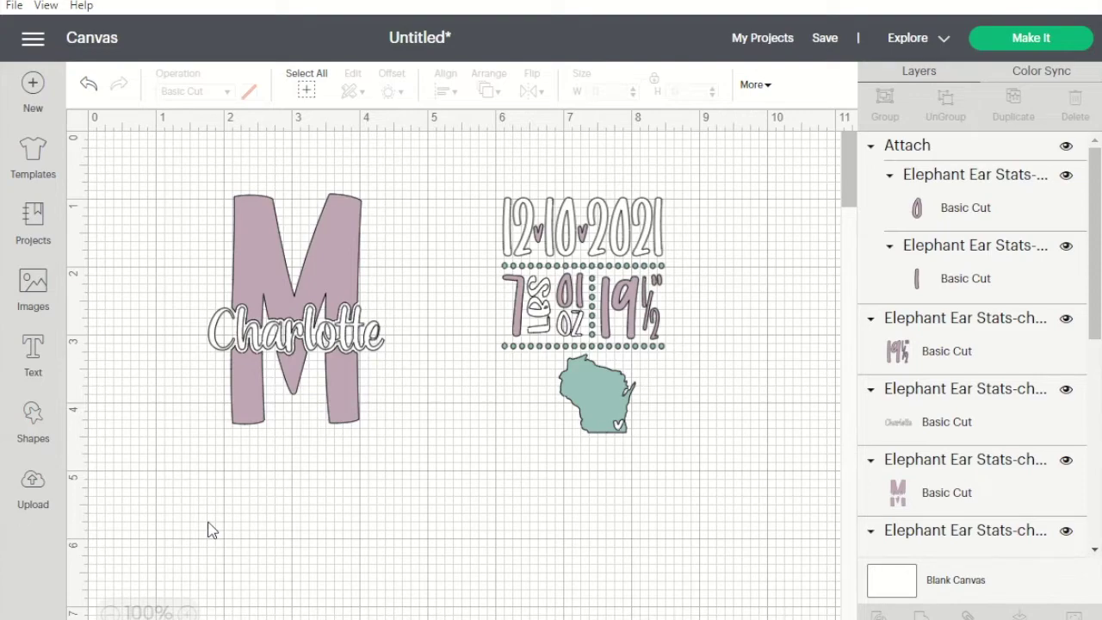
# Recolor every element of the design to the same light pink material color
pyautogui.moveTo(175, 170); pyautogui.dragTo(743, 503)
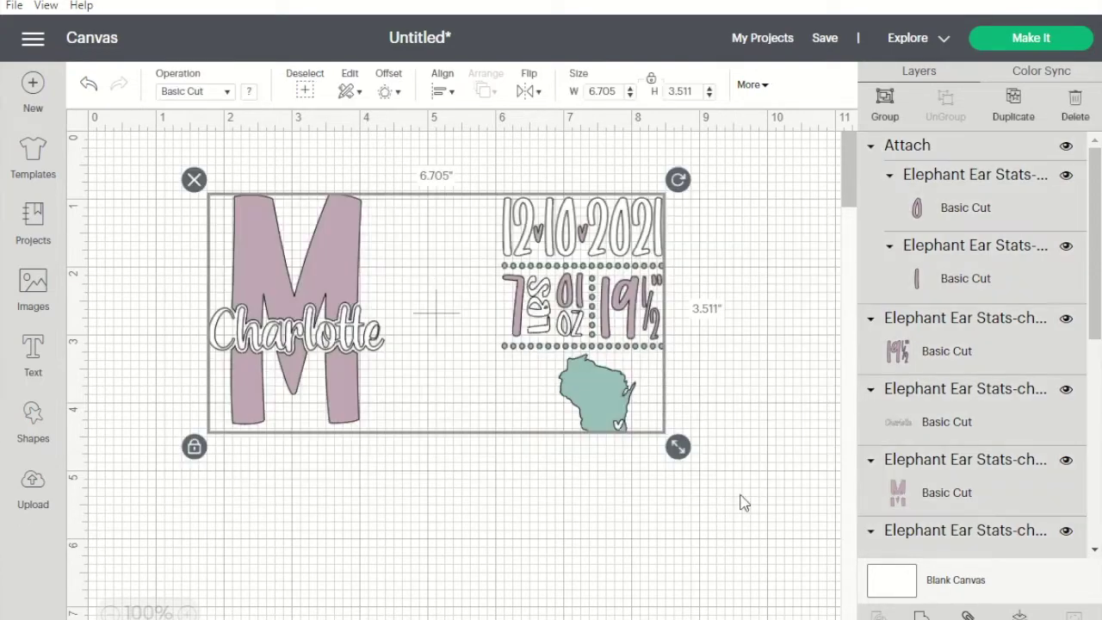
pyautogui.click(248, 92)
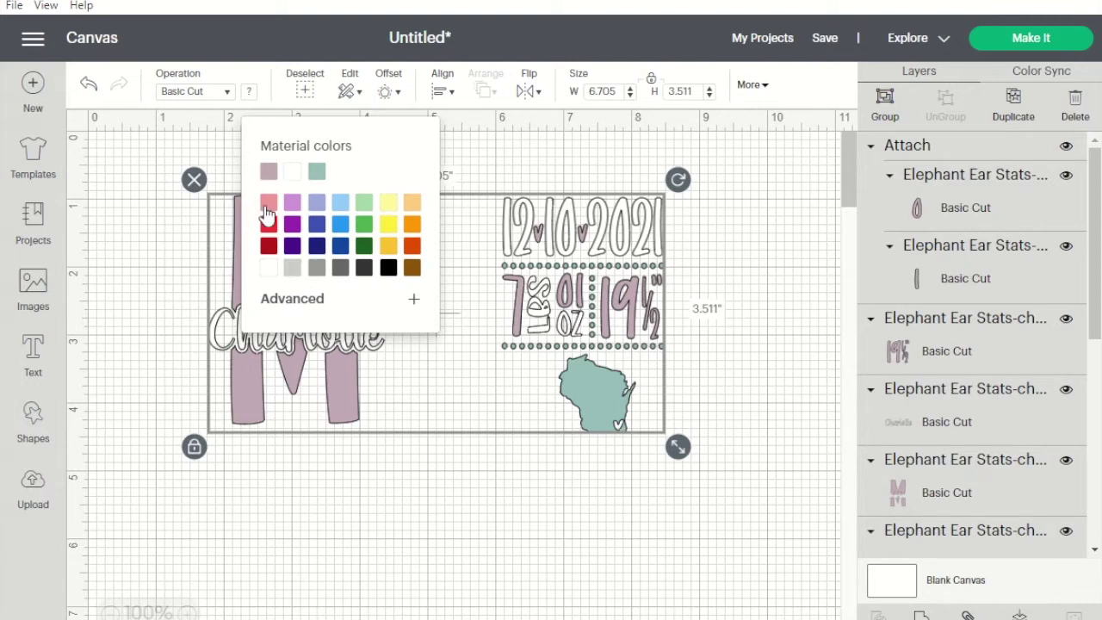
pyautogui.click(268, 205)
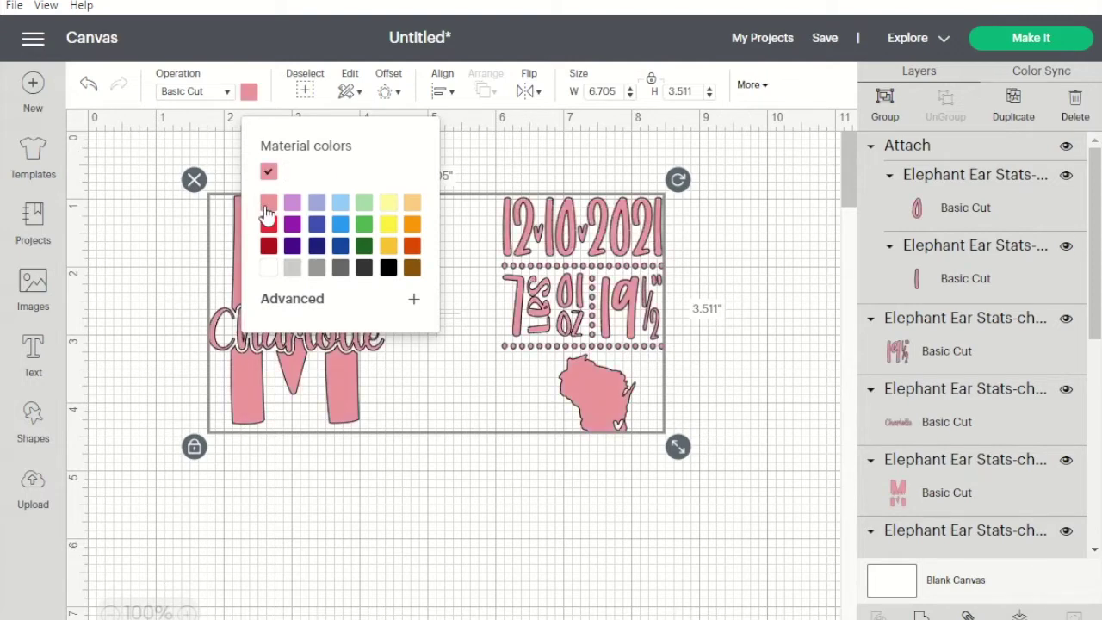
pyautogui.click(182, 372)
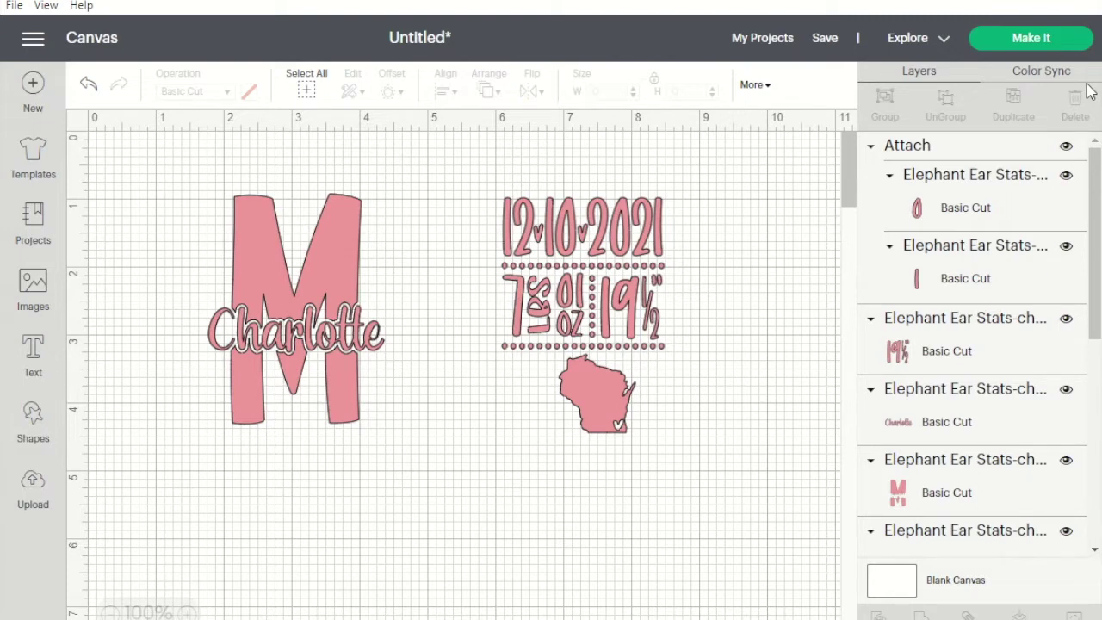
# Send the project to mat preparation and turn on Mirror for the mat
pyautogui.click(1029, 39)
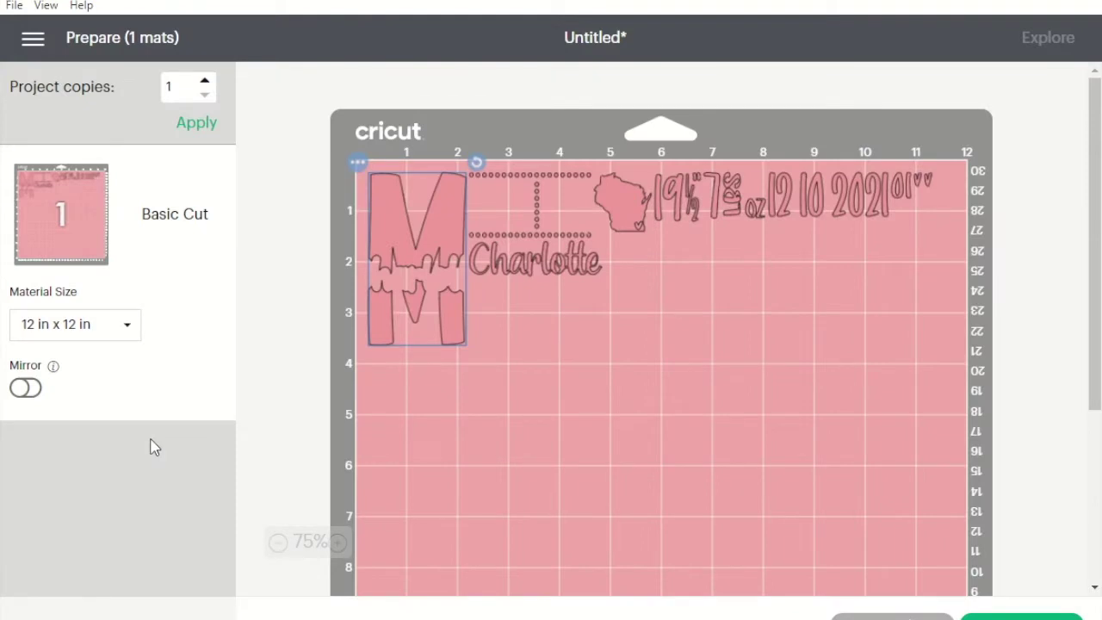
pyautogui.click(34, 389)
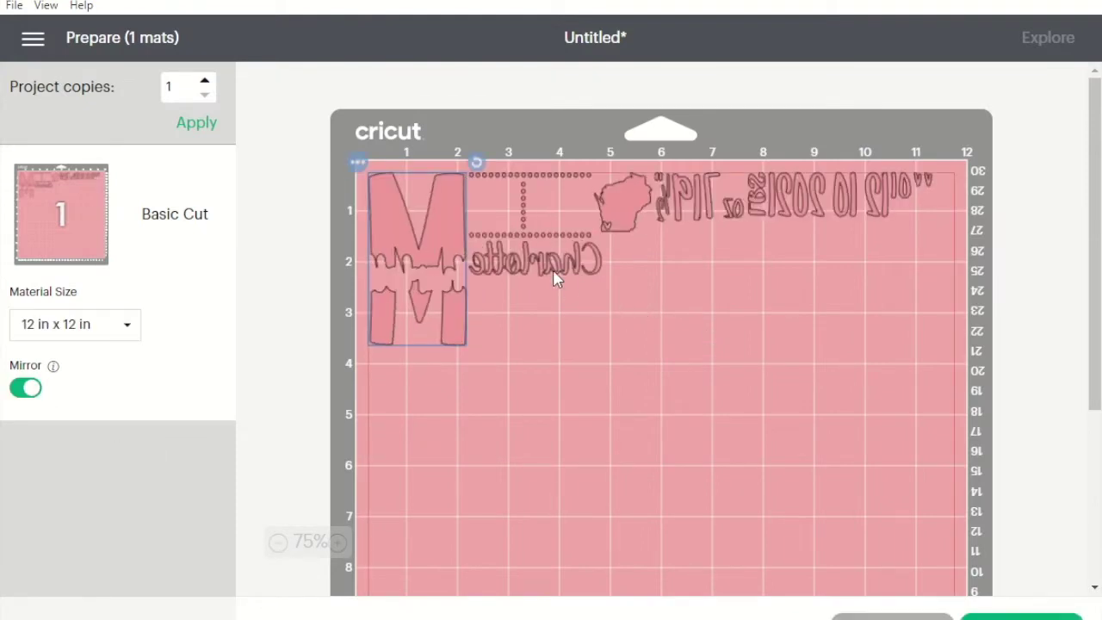
# Gather the name, date and LBS/OZ lettering around the mat's 5 to 6 inch rows, and move the state shape and dotted dividers near row 8
pyautogui.moveTo(544, 269); pyautogui.dragTo(730, 434)
pyautogui.moveTo(834, 204); pyautogui.dragTo(730, 482)
pyautogui.moveTo(746, 209); pyautogui.dragTo(816, 463)
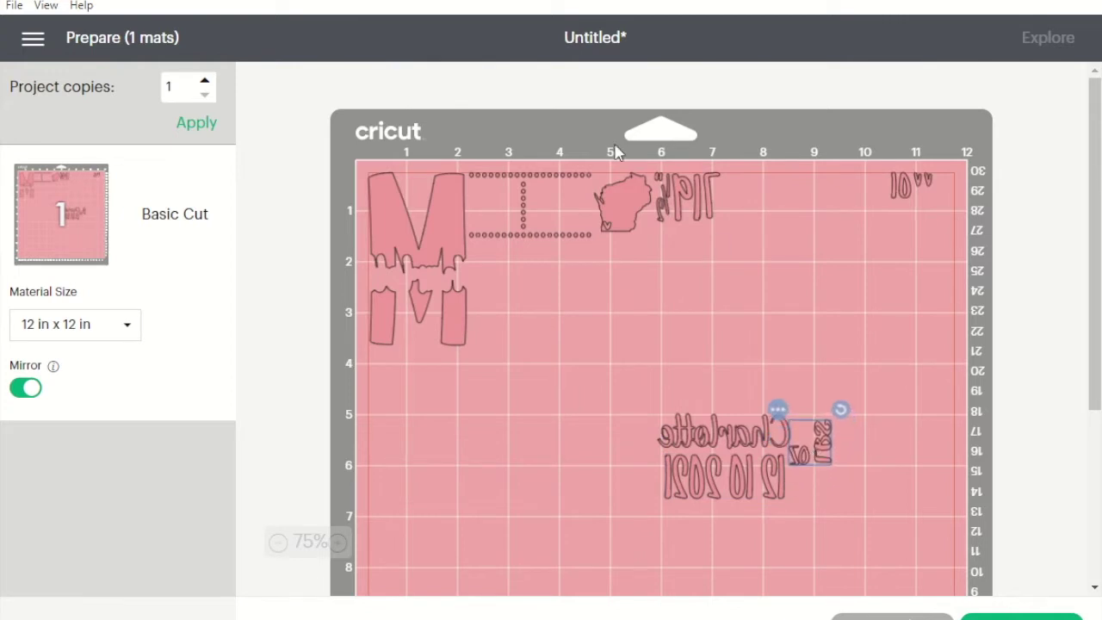
pyautogui.moveTo(618, 208); pyautogui.dragTo(414, 549)
pyautogui.moveTo(522, 212); pyautogui.dragTo(512, 568)
# Rotate the large M sideways by 90 degrees and place it in the upper-left corner of the mat
pyautogui.click(461, 222)
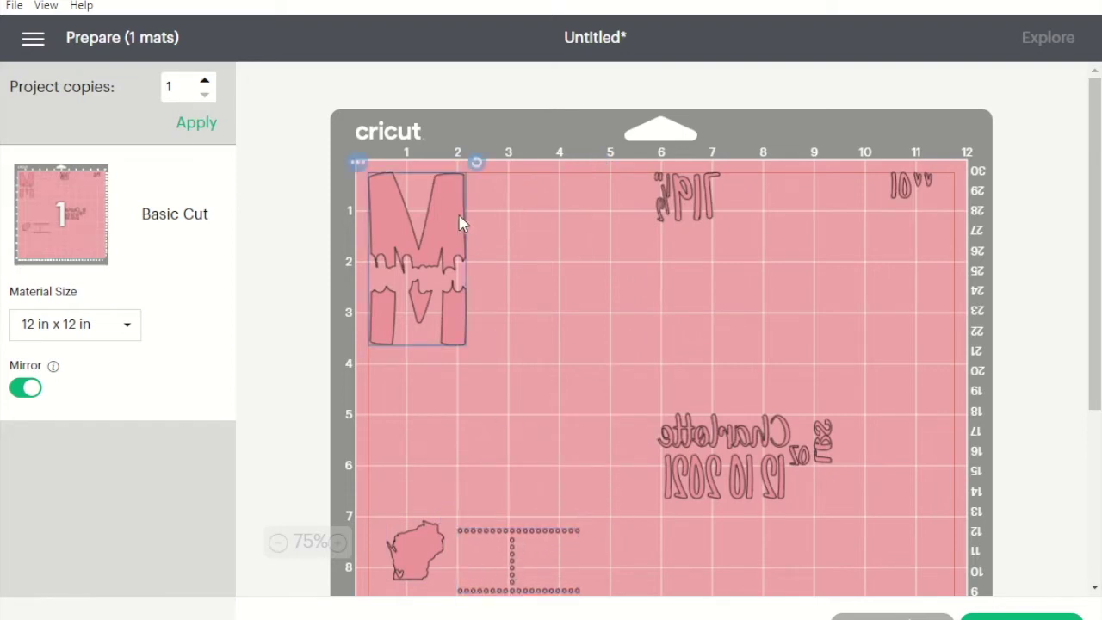
pyautogui.moveTo(460, 191); pyautogui.dragTo(445, 246)
pyautogui.moveTo(487, 280); pyautogui.dragTo(389, 194)
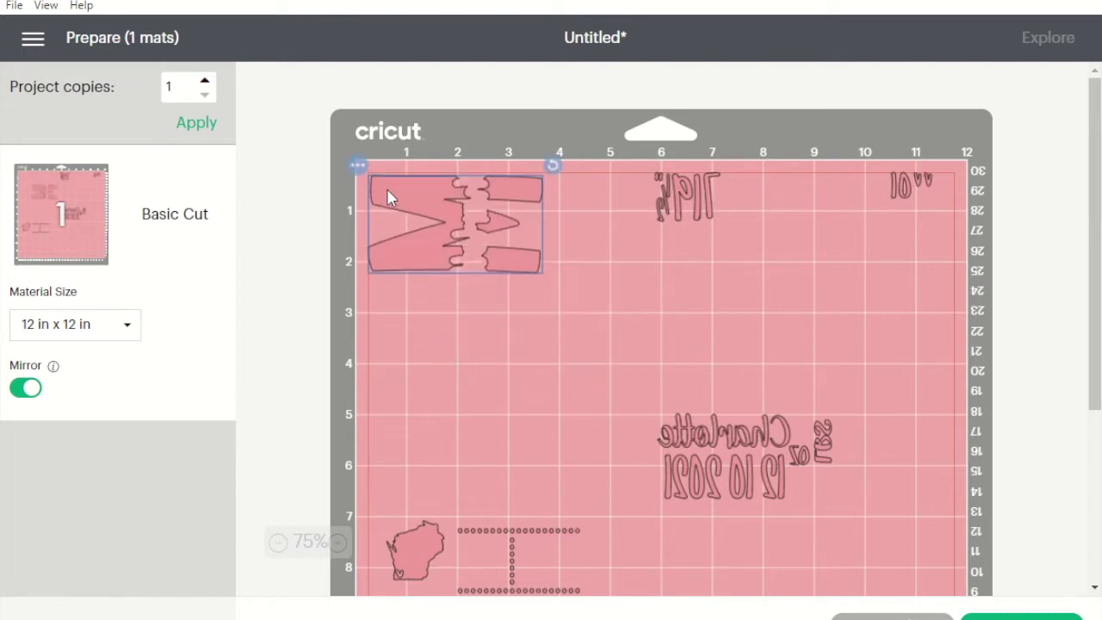
# Move the 19½ beside the sideways M, then rotate the 7 and tuck it into the gap between the M's legs
pyautogui.click(684, 214)
pyautogui.moveTo(684, 214); pyautogui.dragTo(581, 224)
pyautogui.click(711, 198)
pyautogui.moveTo(725, 171); pyautogui.dragTo(795, 251)
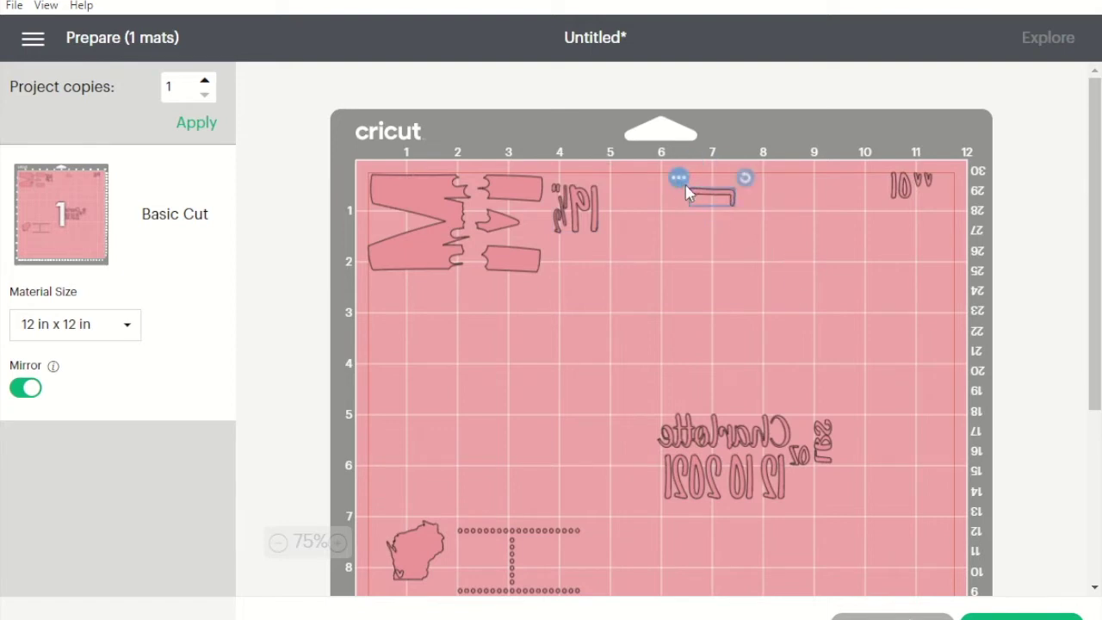
pyautogui.moveTo(713, 199)
pyautogui.mouseDown()
pyautogui.moveTo(569, 250)
pyautogui.moveTo(529, 242)
pyautogui.mouseUp()
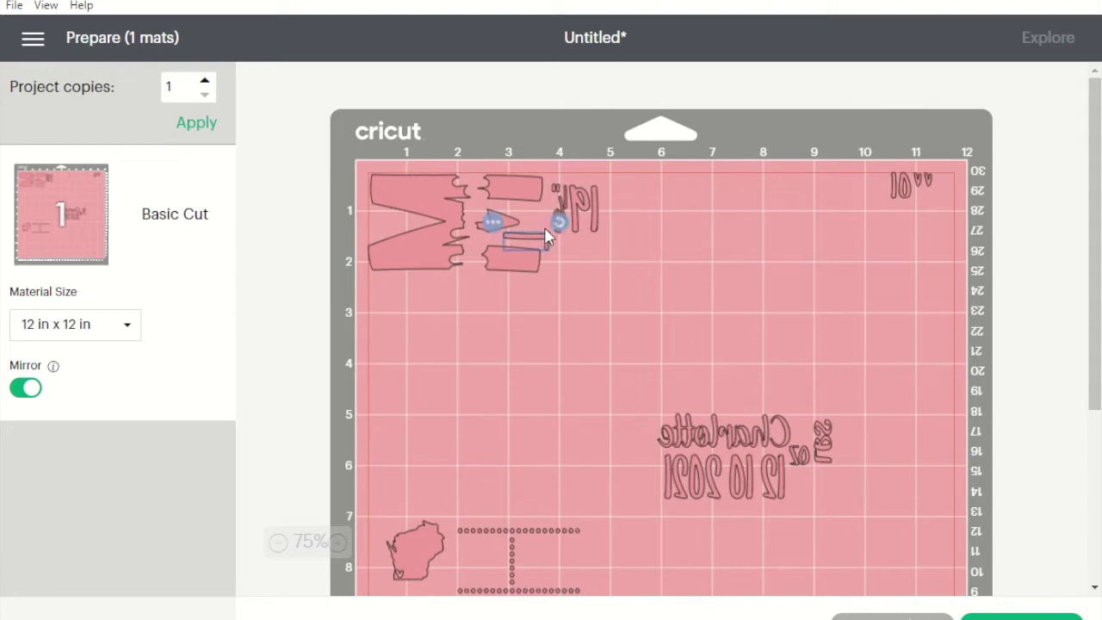
# Tuck the attached 01 between the legs of the M and place both small hearts inside its V-shaped opening
pyautogui.click(911, 197)
pyautogui.moveTo(911, 197); pyautogui.dragTo(540, 228)
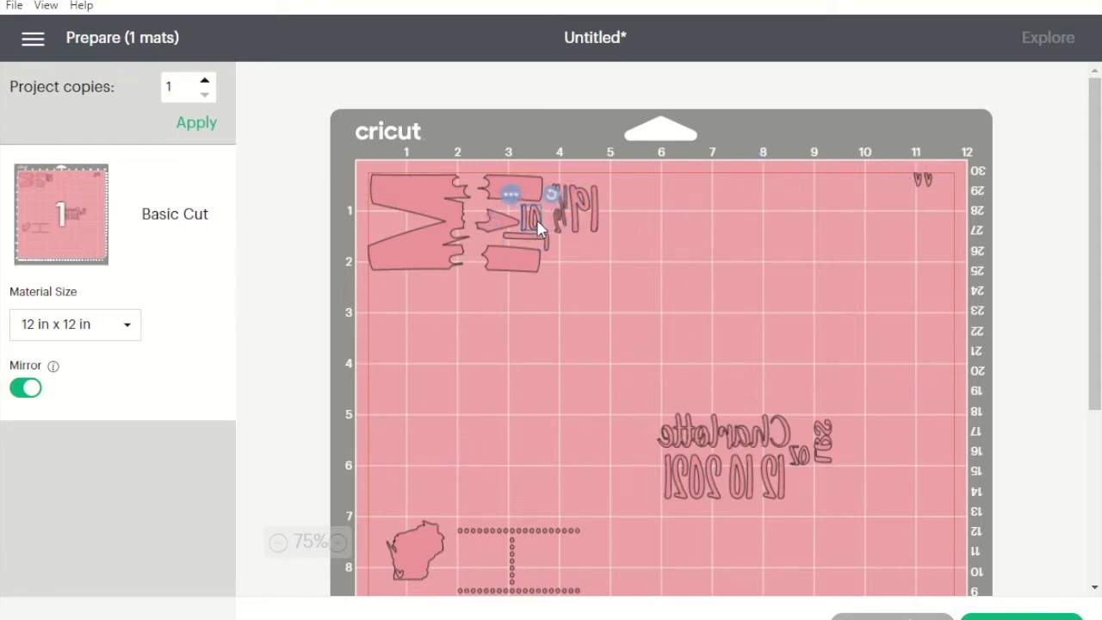
pyautogui.click(1020, 260)
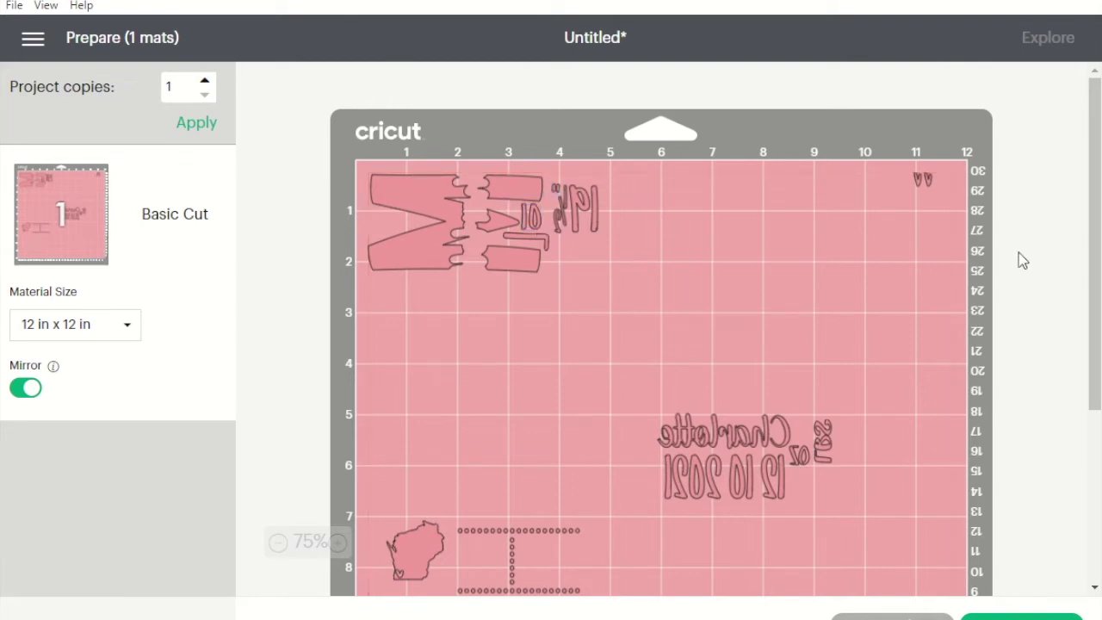
pyautogui.moveTo(920, 187); pyautogui.dragTo(376, 230)
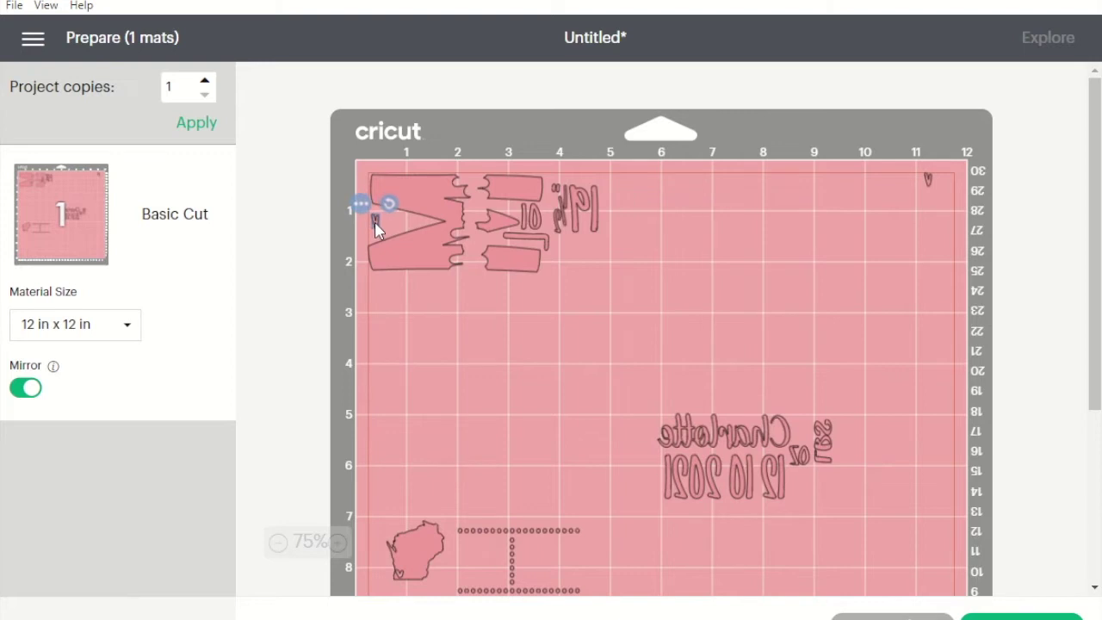
pyautogui.moveTo(930, 181); pyautogui.dragTo(401, 231)
pyautogui.click(772, 387)
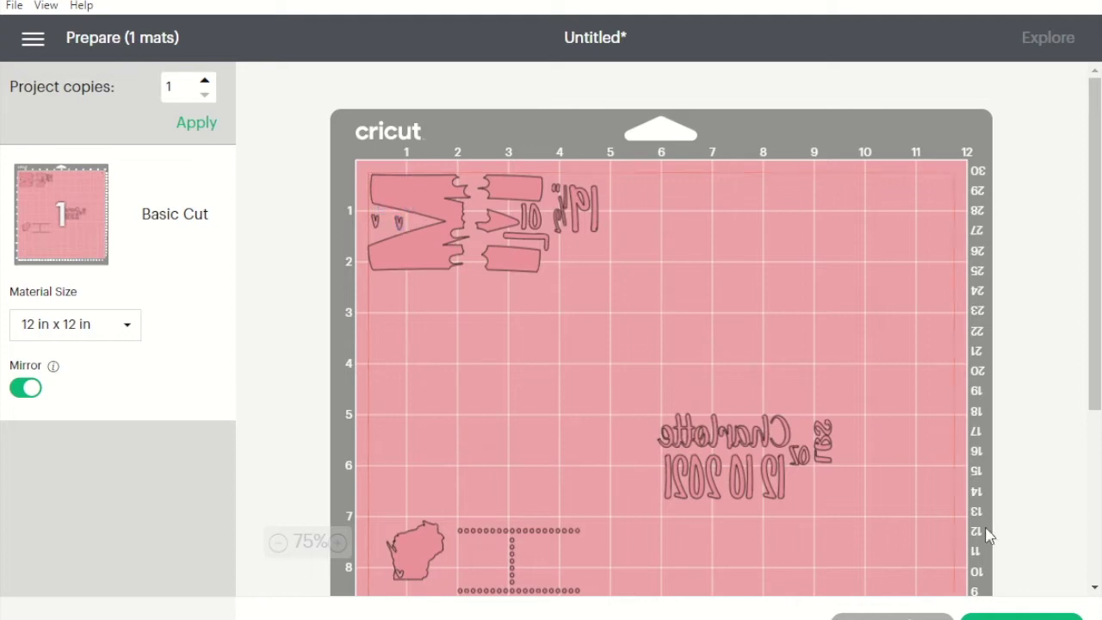
# Space out the name and date lettering, and rotate the LBS/OZ piece 90 degrees to sit snugly beside them
pyautogui.click(693, 445)
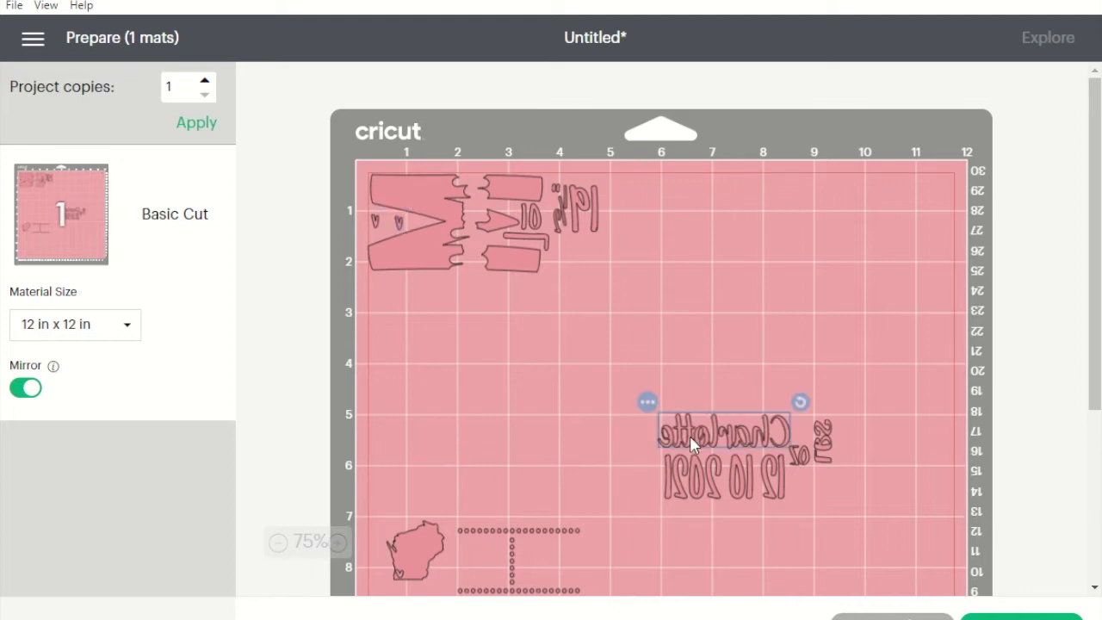
pyautogui.moveTo(693, 445)
pyautogui.mouseDown()
pyautogui.moveTo(695, 273)
pyautogui.moveTo(726, 353)
pyautogui.moveTo(719, 443)
pyautogui.moveTo(704, 449)
pyautogui.mouseUp()
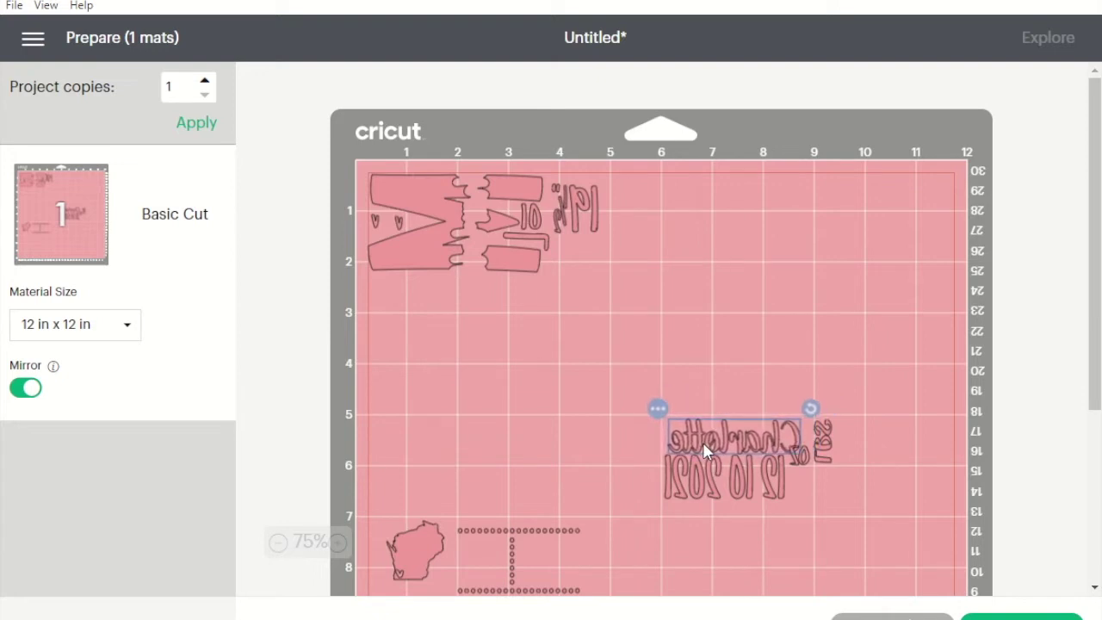
pyautogui.moveTo(730, 499); pyautogui.dragTo(752, 502)
pyautogui.click(891, 482)
pyautogui.moveTo(819, 447); pyautogui.dragTo(844, 454)
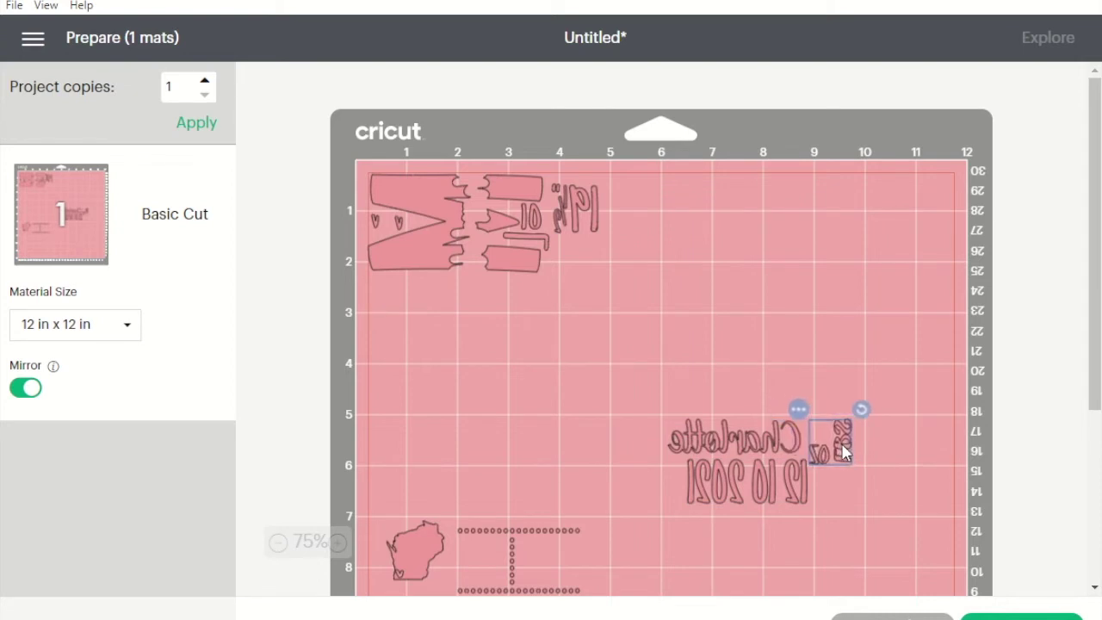
pyautogui.moveTo(861, 409)
pyautogui.mouseDown()
pyautogui.moveTo(806, 396)
pyautogui.moveTo(801, 418)
pyautogui.moveTo(861, 405)
pyautogui.moveTo(859, 417)
pyautogui.mouseUp()
pyautogui.moveTo(784, 494); pyautogui.dragTo(793, 491)
pyautogui.click(848, 461)
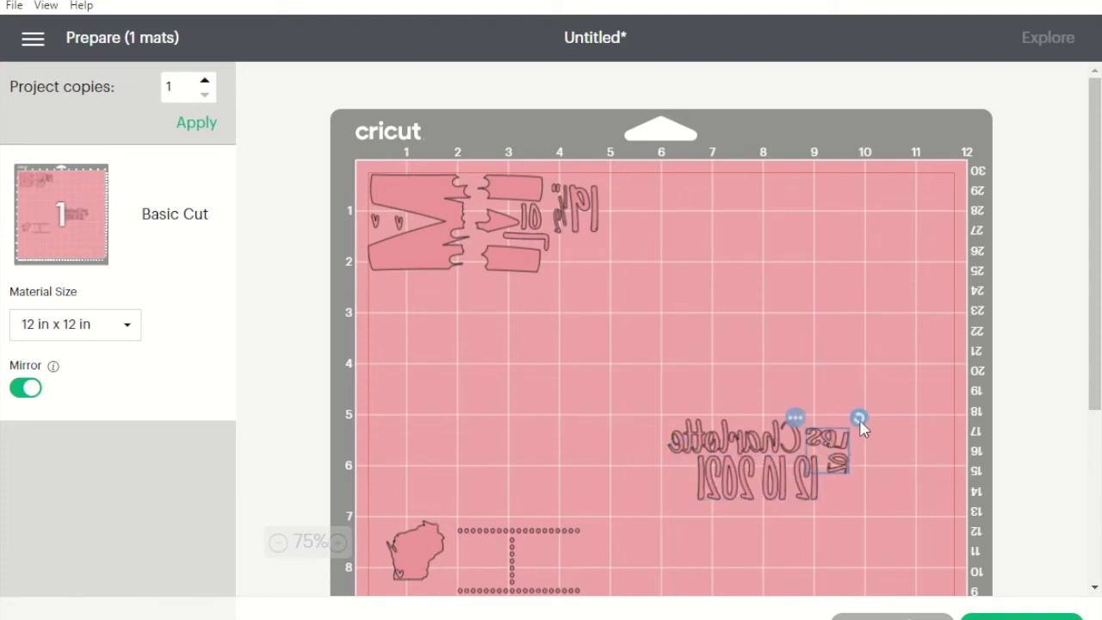
pyautogui.click(1016, 529)
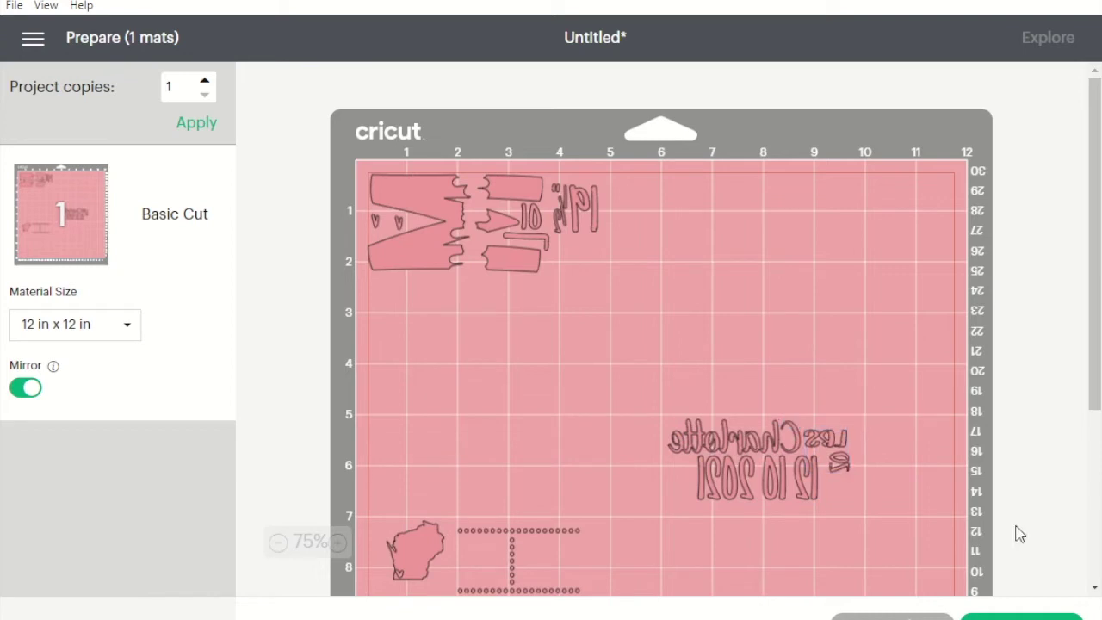
# Move the dotted dividers down to the mat's 9 to 10 inch rows, and rotate the state shape and place it at their open end
pyautogui.moveTo(1089, 325); pyautogui.dragTo(1089, 399)
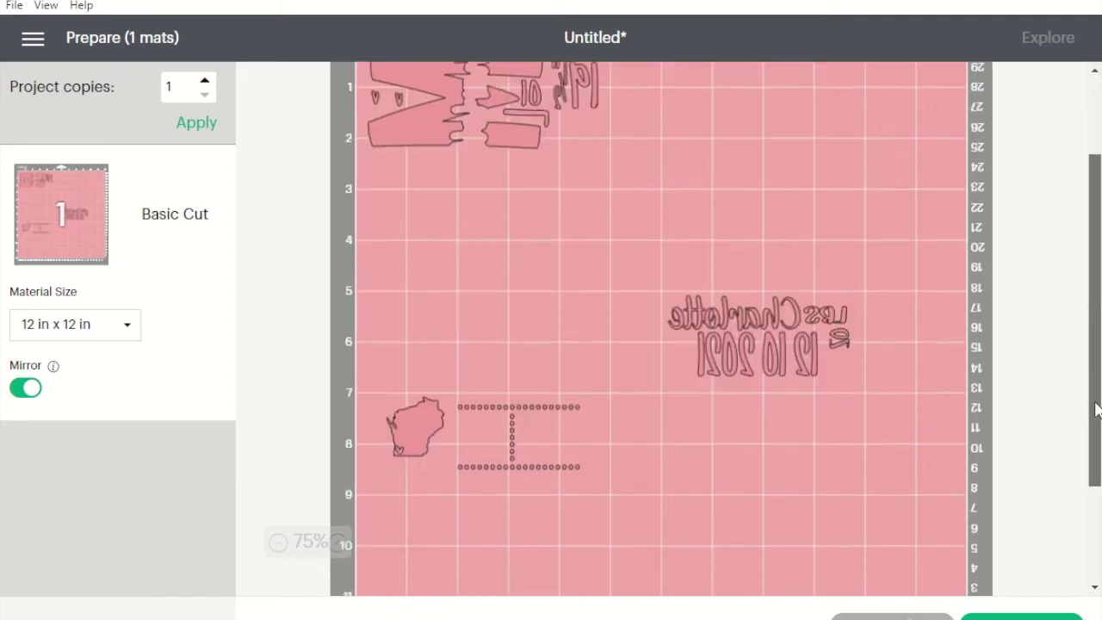
pyautogui.moveTo(430, 429); pyautogui.dragTo(762, 476)
pyautogui.moveTo(515, 421); pyautogui.dragTo(574, 517)
pyautogui.click(740, 499)
pyautogui.moveTo(785, 440); pyautogui.dragTo(660, 553)
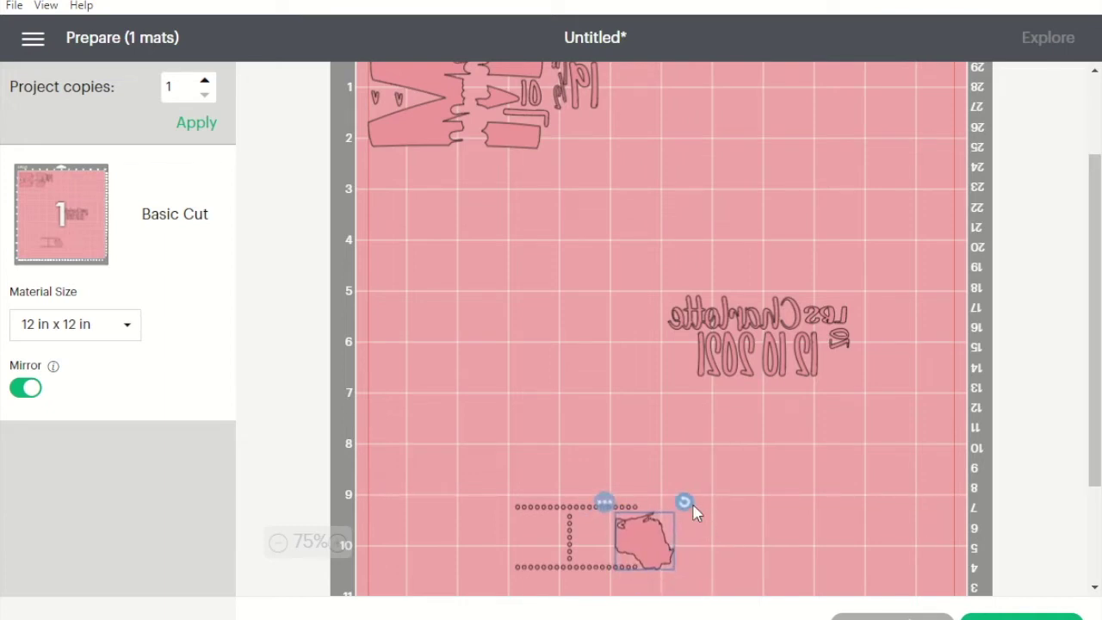
# Tilt the state shape slightly and nestle it further into the open end of the dotted dividers, leaving it deselected
pyautogui.moveTo(693, 510); pyautogui.dragTo(649, 536)
pyautogui.click(594, 422)
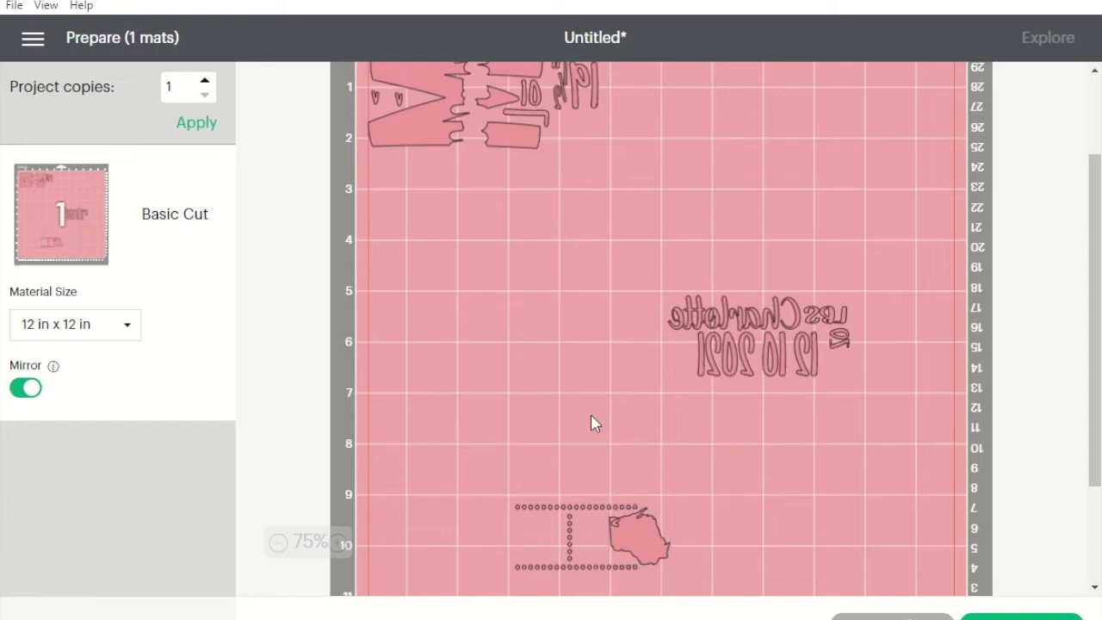
# Review the whole mat from the monogram group past the name and date lettering to the dotted dividers and state shape
pyautogui.moveTo(1097, 462); pyautogui.dragTo(1098, 578)
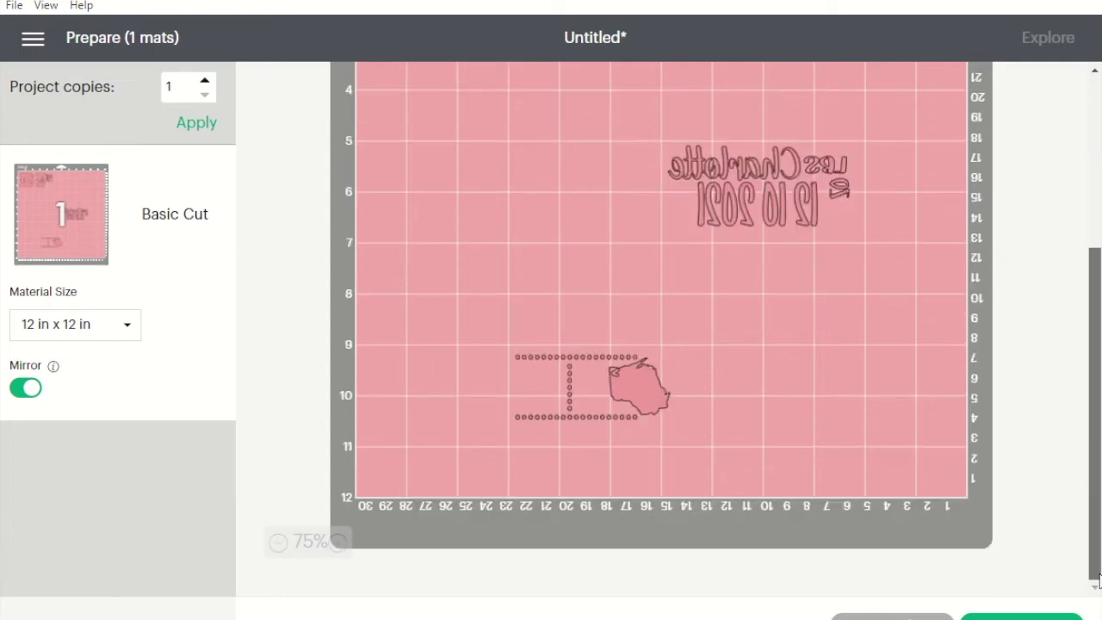
pyautogui.moveTo(1098, 578); pyautogui.dragTo(1098, 442)
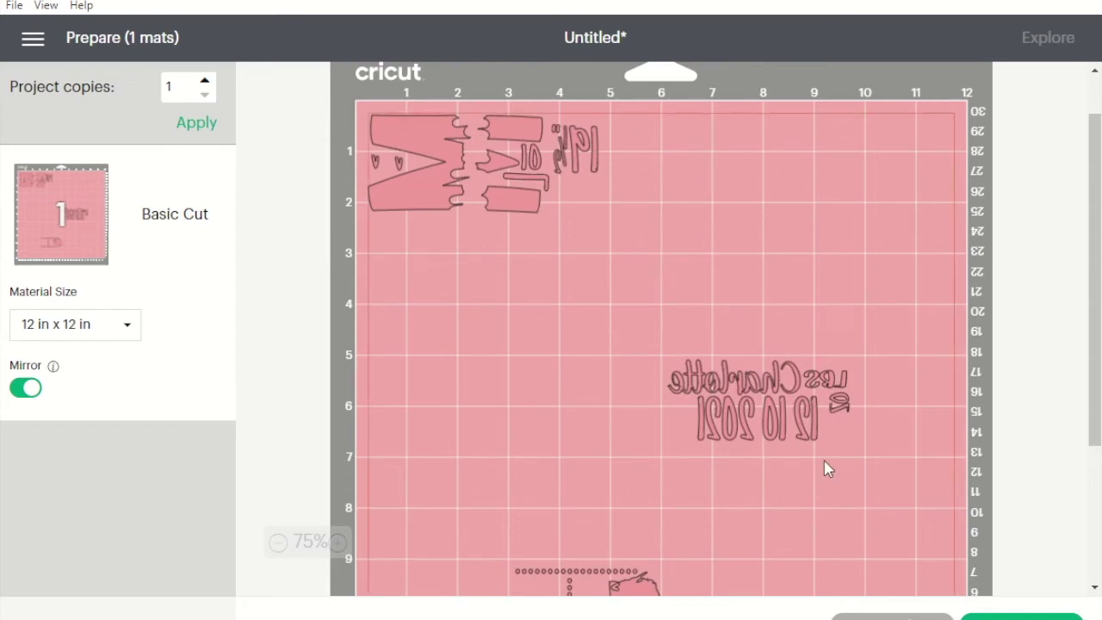
pyautogui.moveTo(1095, 361); pyautogui.dragTo(1099, 451)
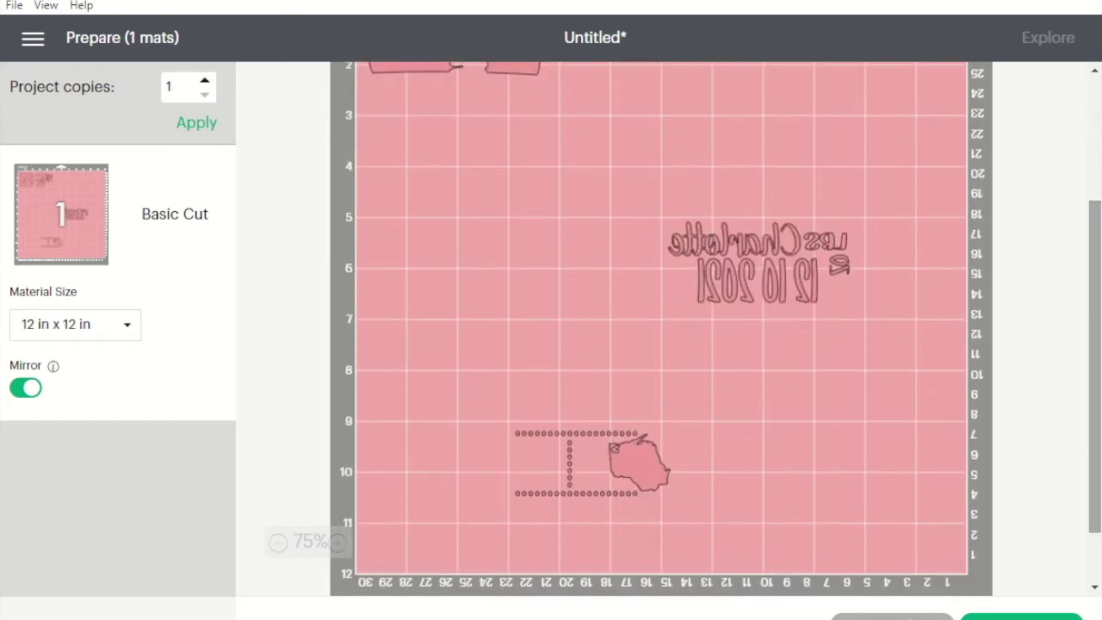
pyautogui.moveTo(1096, 407); pyautogui.dragTo(1095, 336)
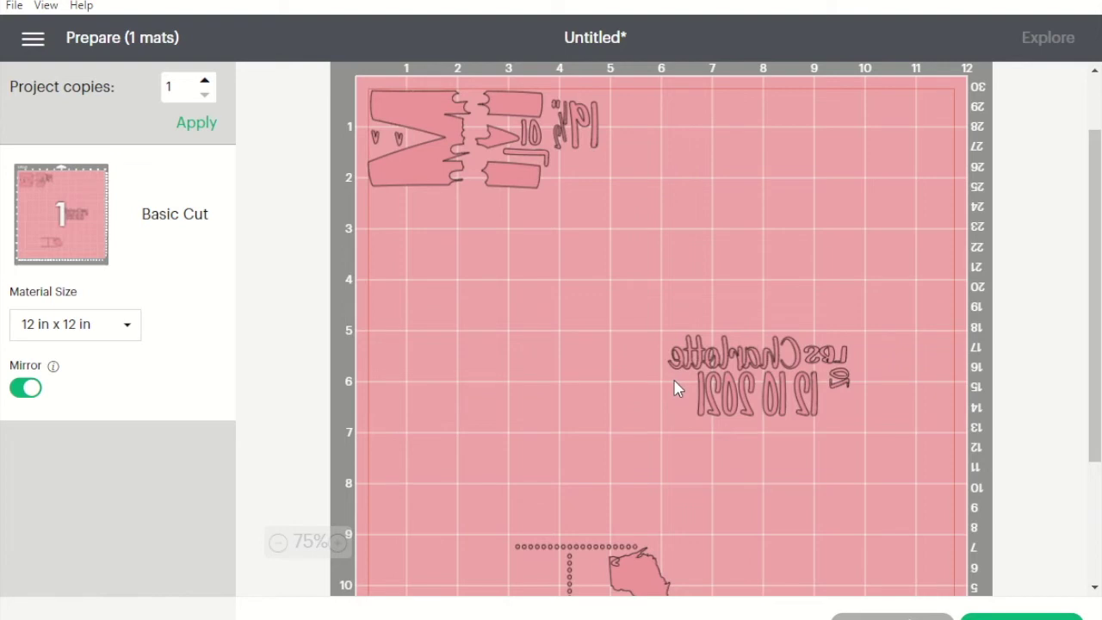
pyautogui.moveTo(1091, 389); pyautogui.dragTo(1094, 473)
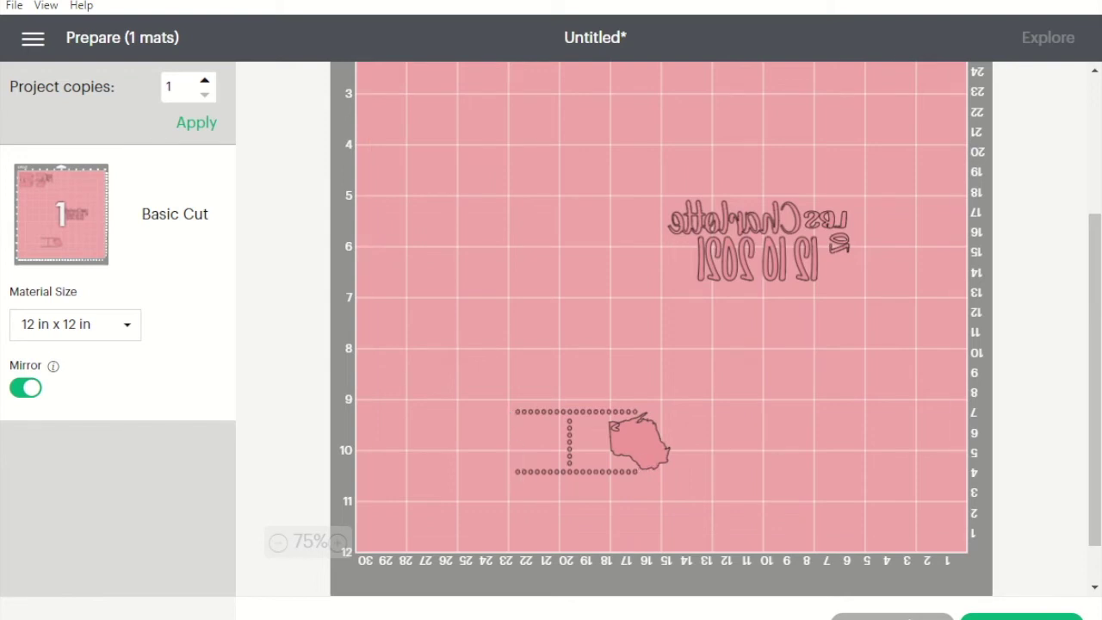
pyautogui.moveTo(1092, 489); pyautogui.dragTo(1093, 461)
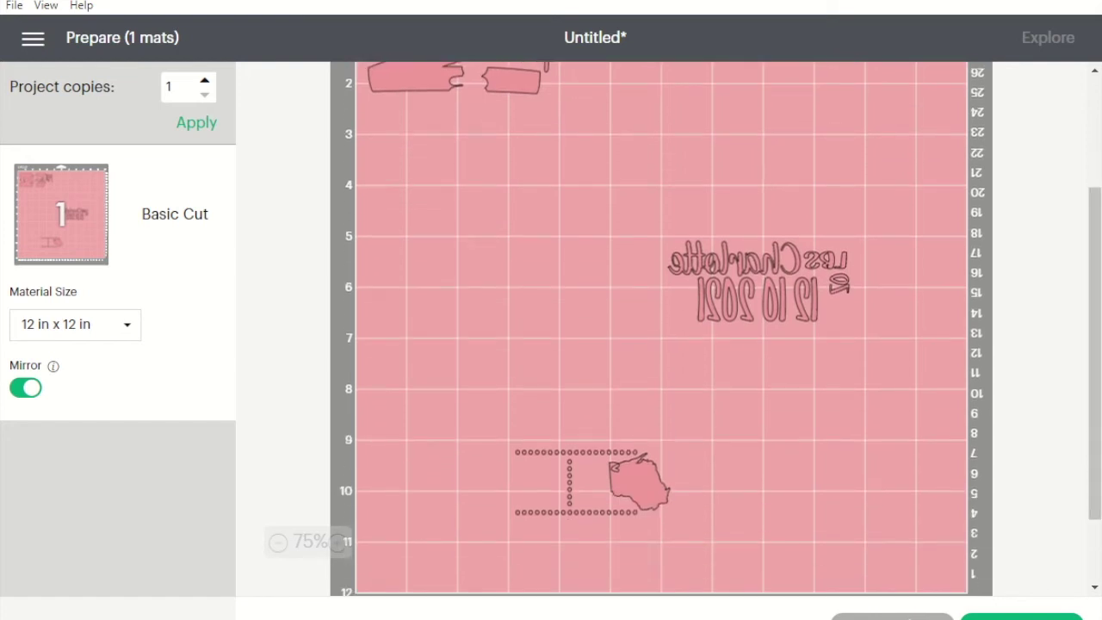